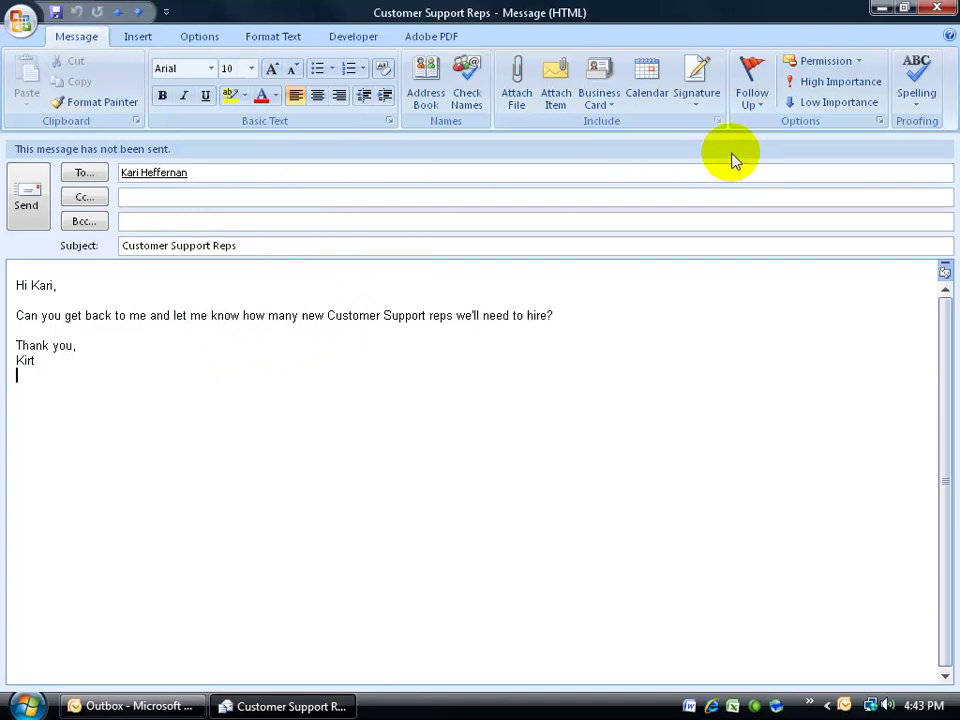
- Have replies to the message also sent to the last-listed person in the Contacts address book, keeping the sender as a reply recipient
click(879, 121)
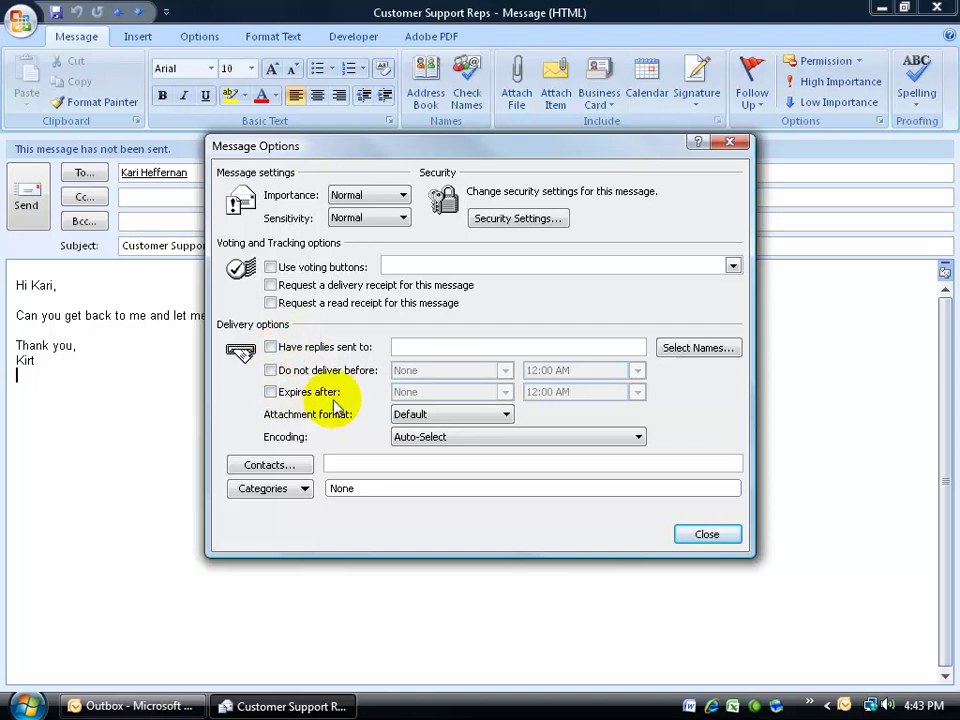
click(271, 348)
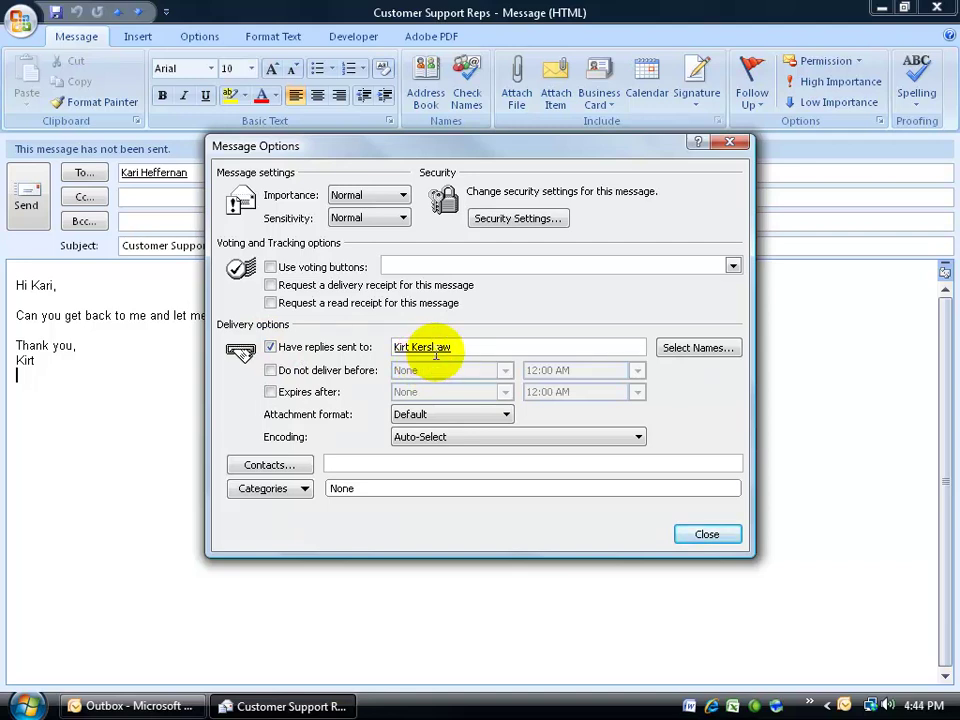
click(679, 350)
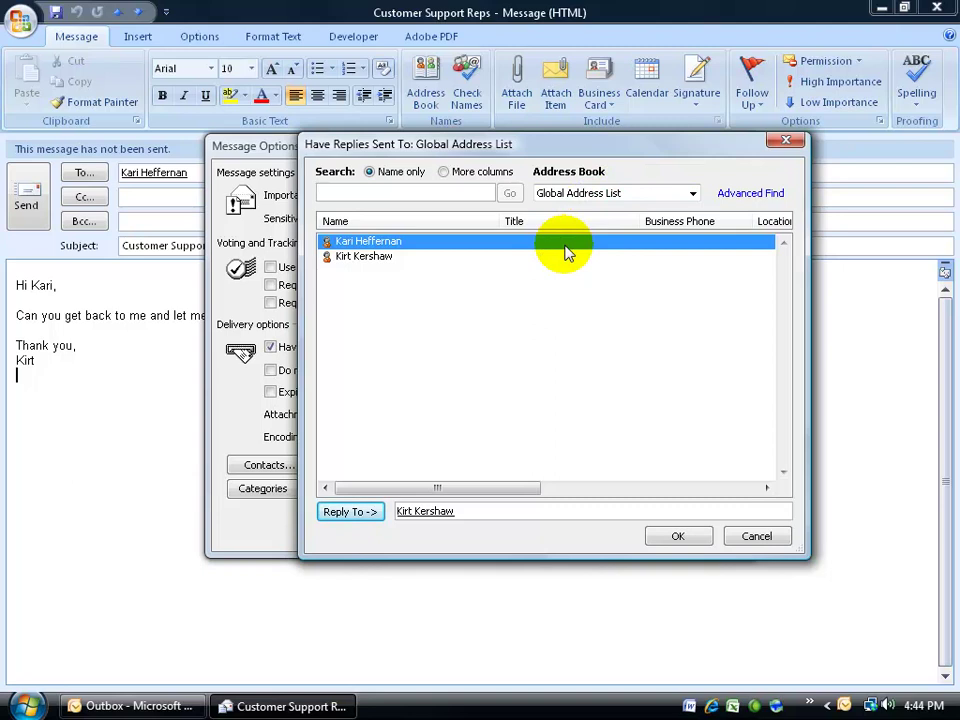
click(692, 194)
click(604, 221)
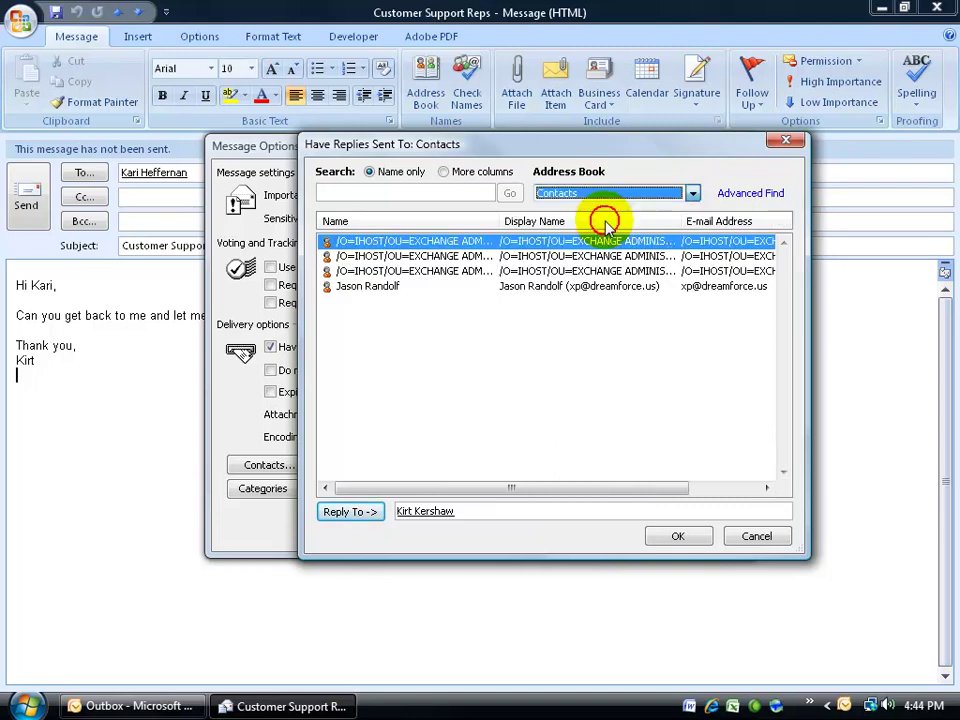
double_click(376, 289)
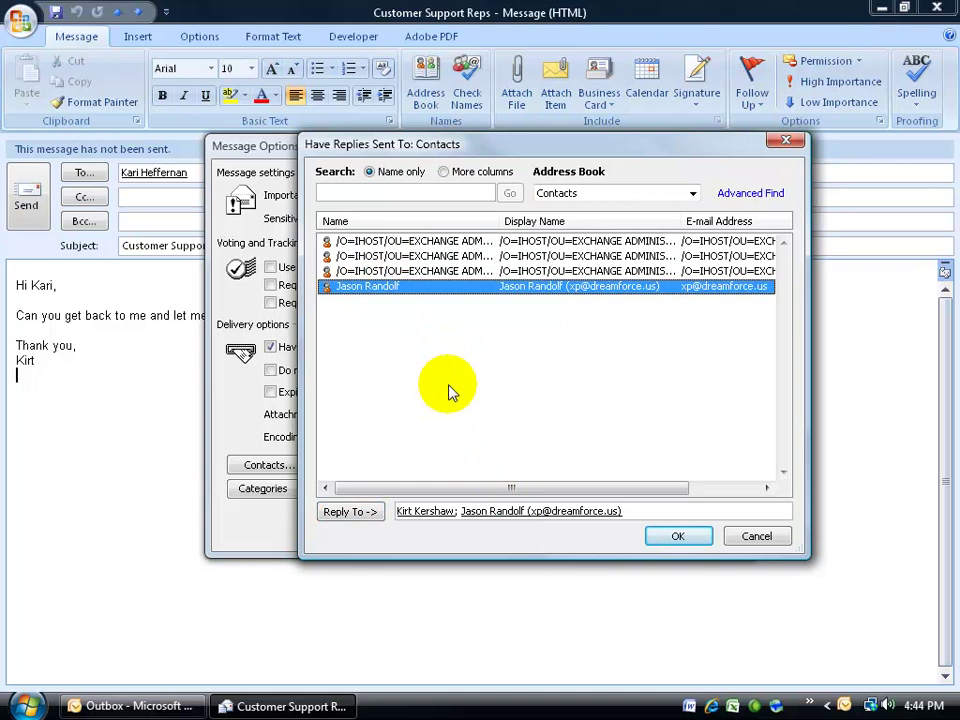
click(677, 538)
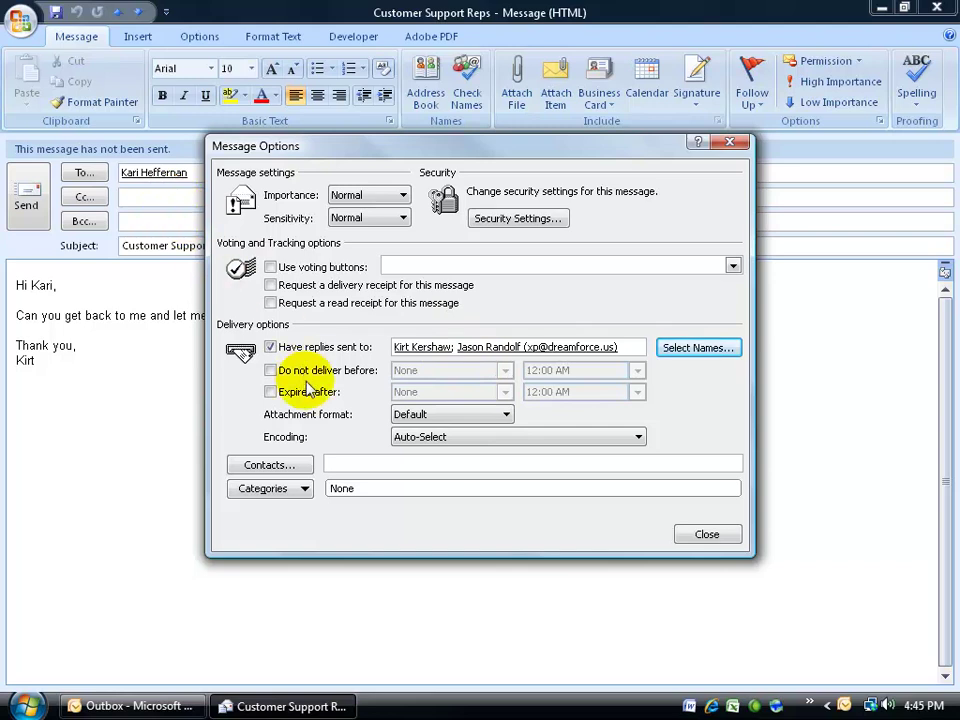
- Delay delivery of the message so it does not go out before 5/20/2009 at 5:00 AM
click(270, 370)
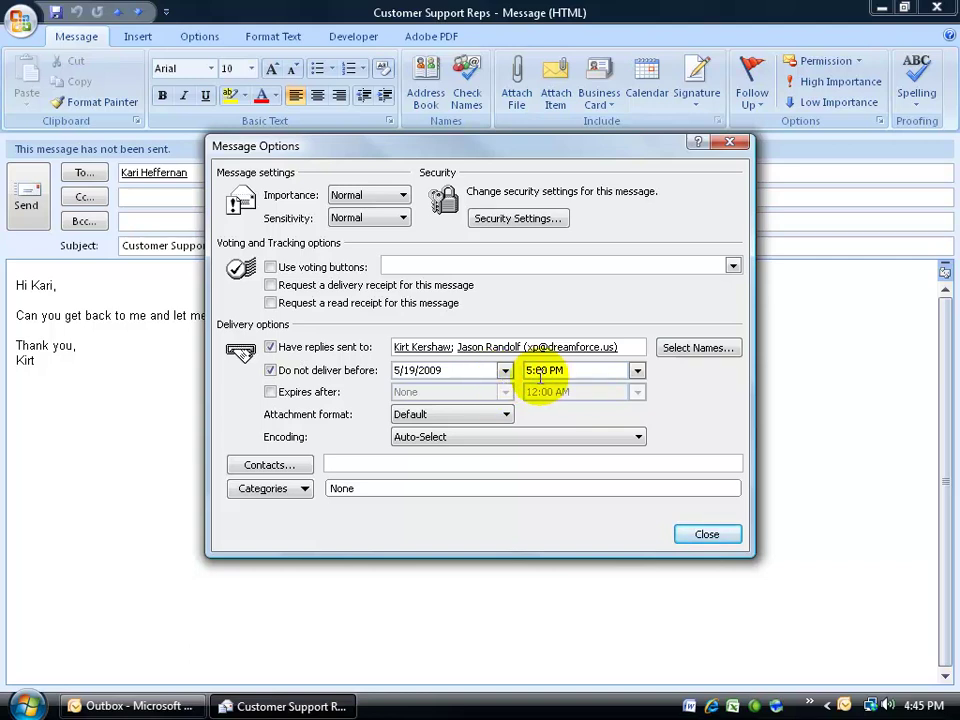
click(505, 370)
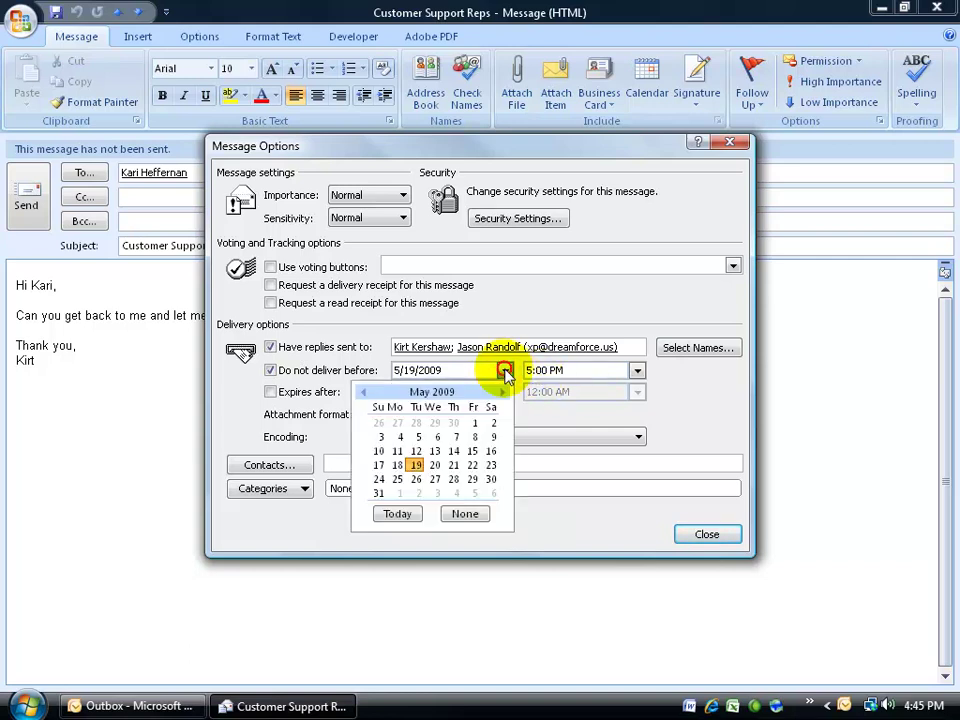
click(435, 465)
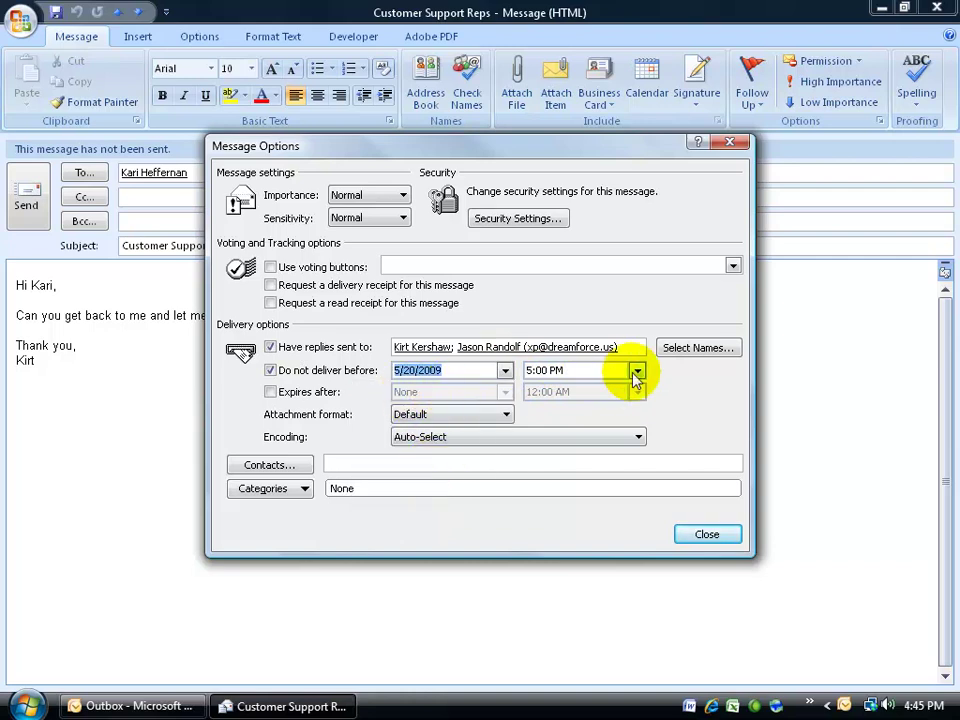
click(636, 371)
drag(638, 450, 637, 417)
click(560, 416)
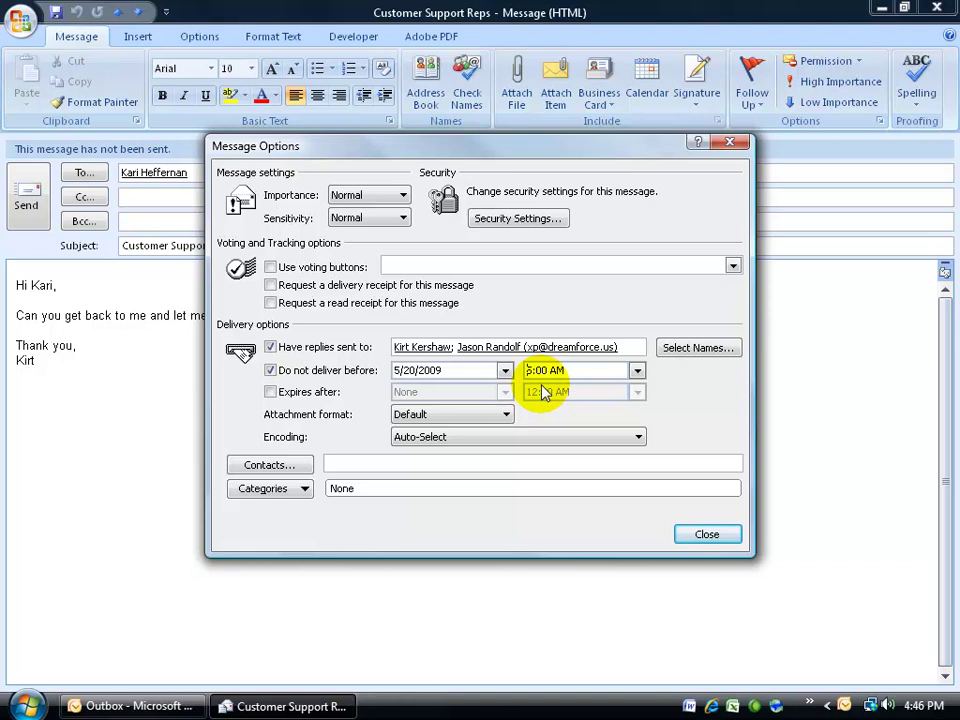
- Set the message to expire after 5/22/2009 at 5:00 PM and send it
click(270, 391)
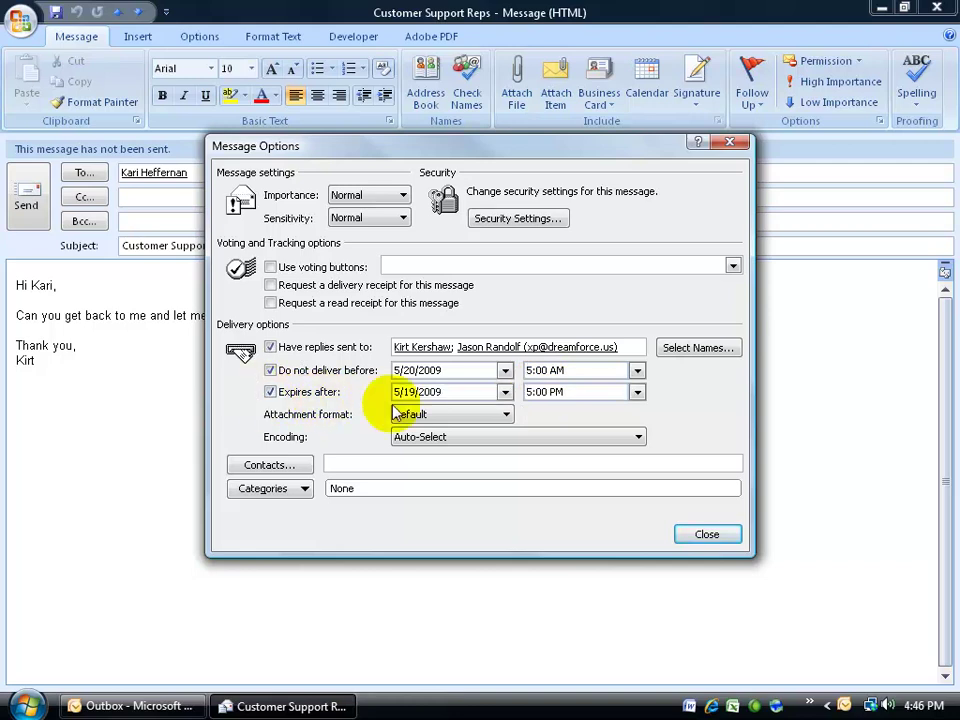
click(506, 395)
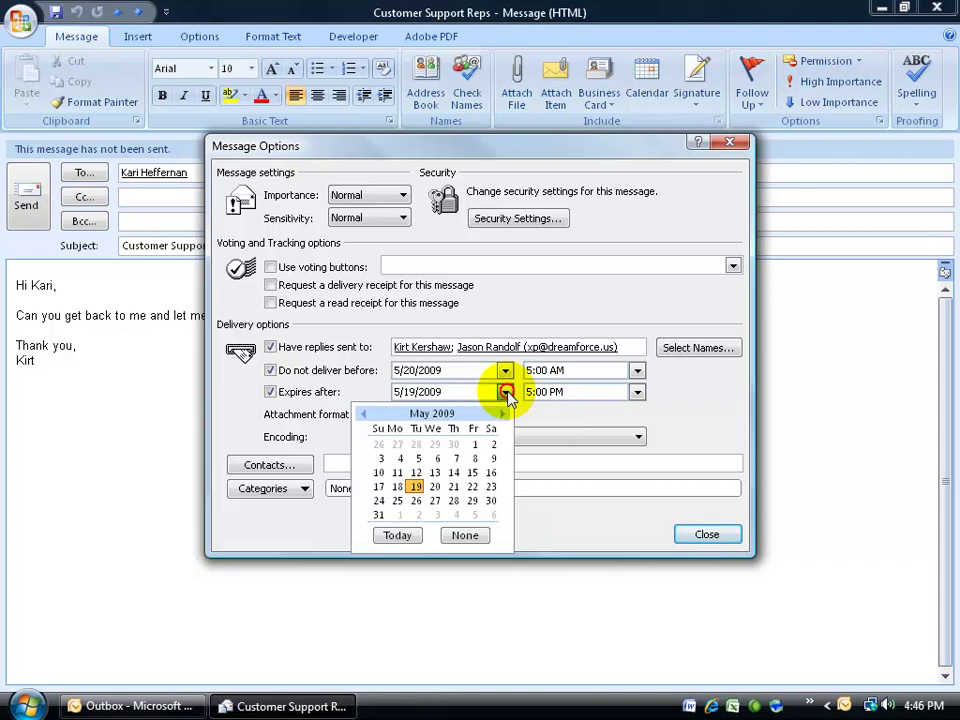
click(472, 487)
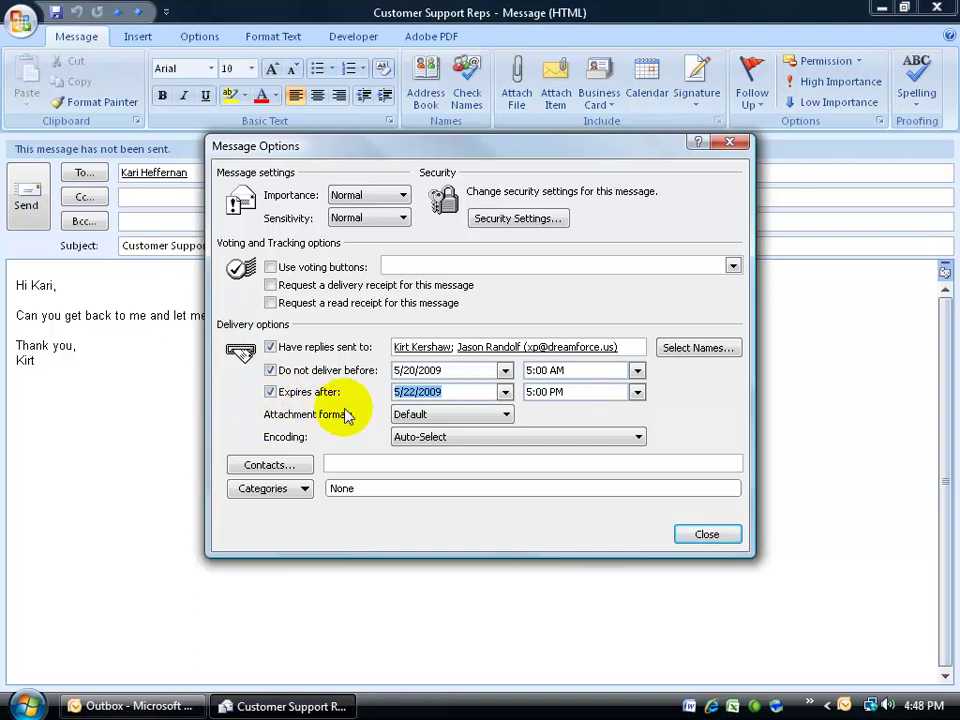
click(705, 534)
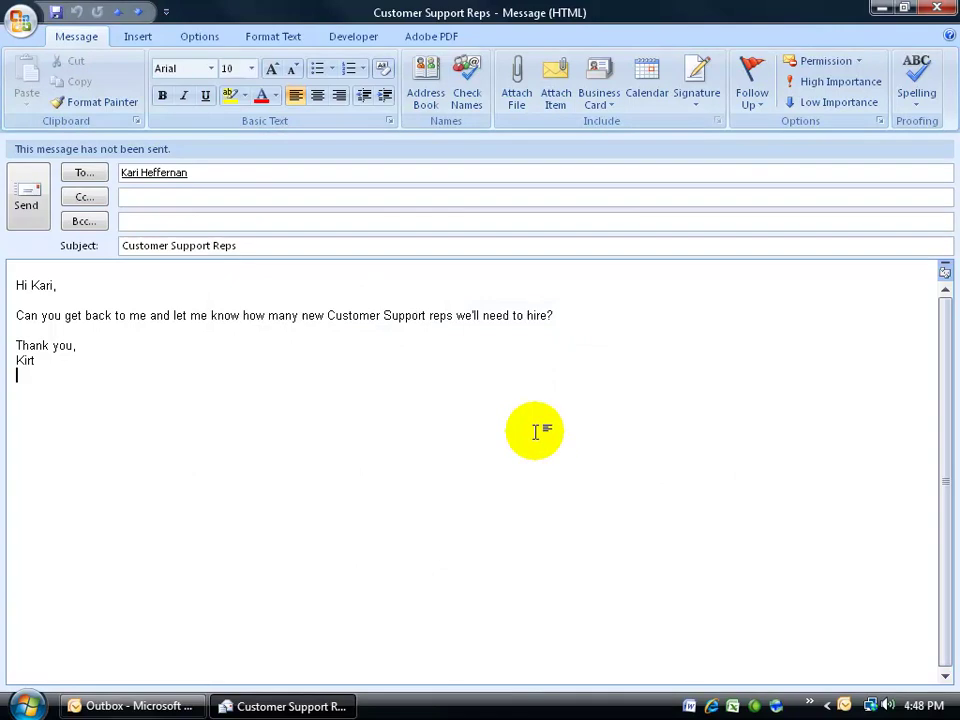
click(27, 200)
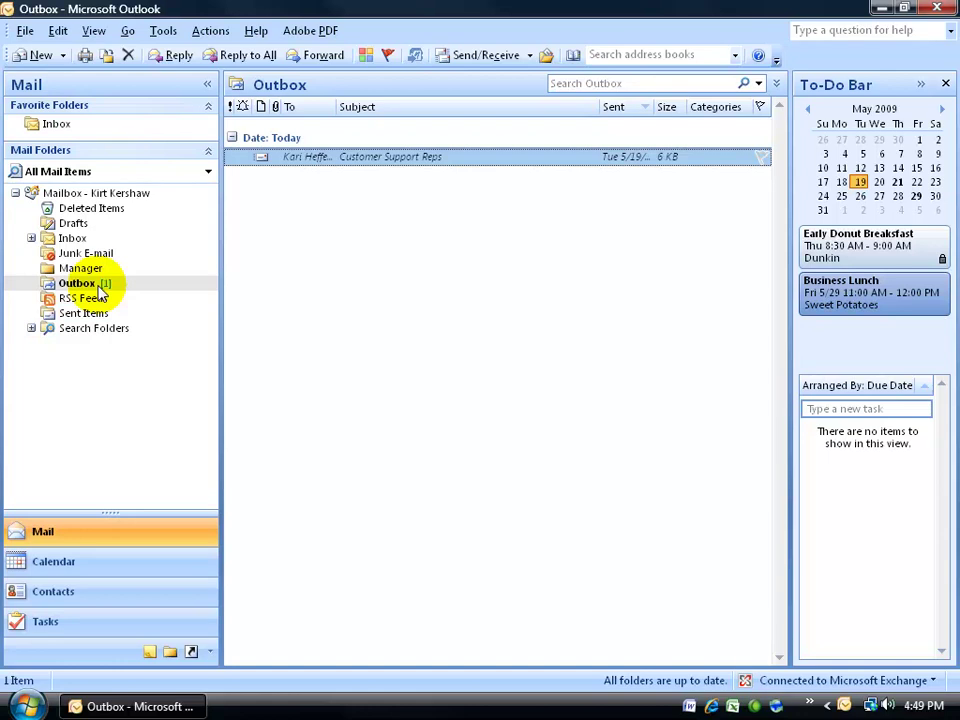
- Reopen the Customer Support Reps message from the Outbox and request both a delivery receipt and a read receipt for it
click(86, 286)
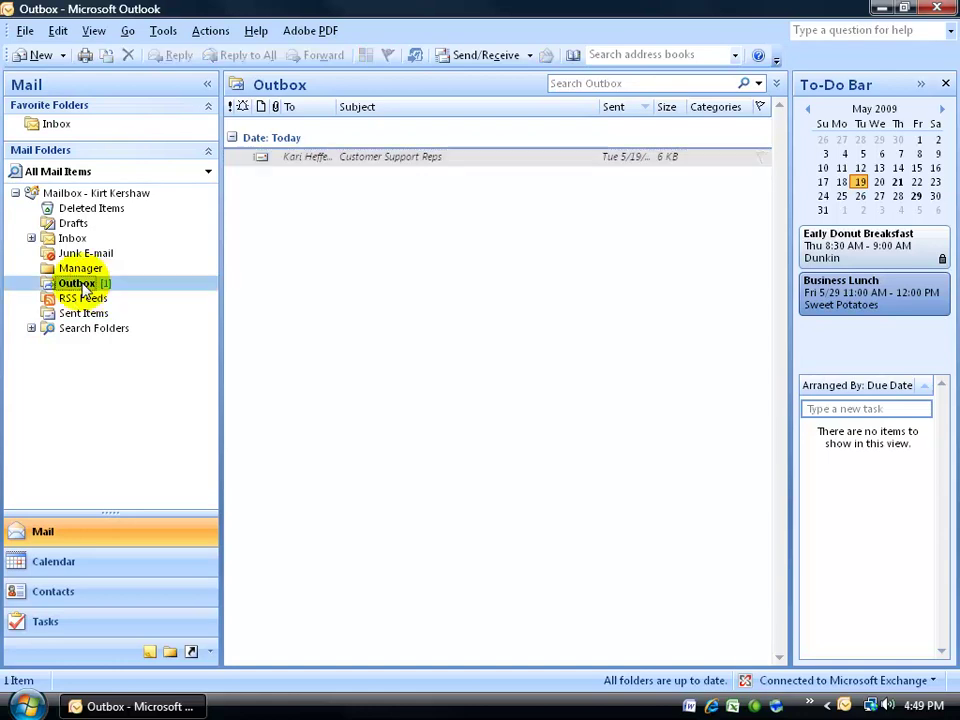
double_click(320, 160)
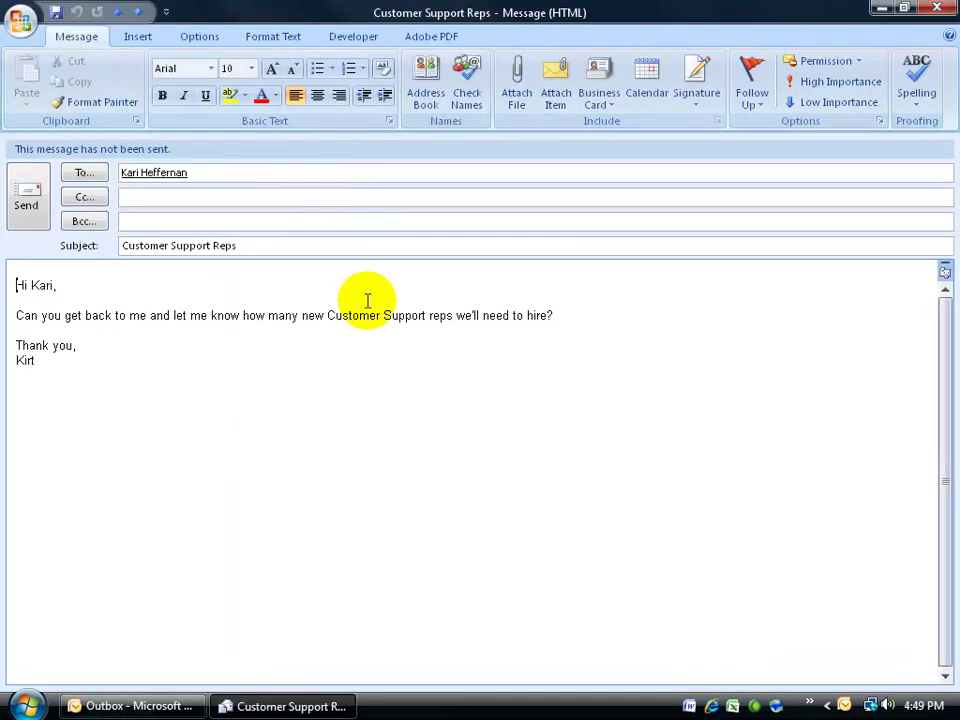
click(879, 121)
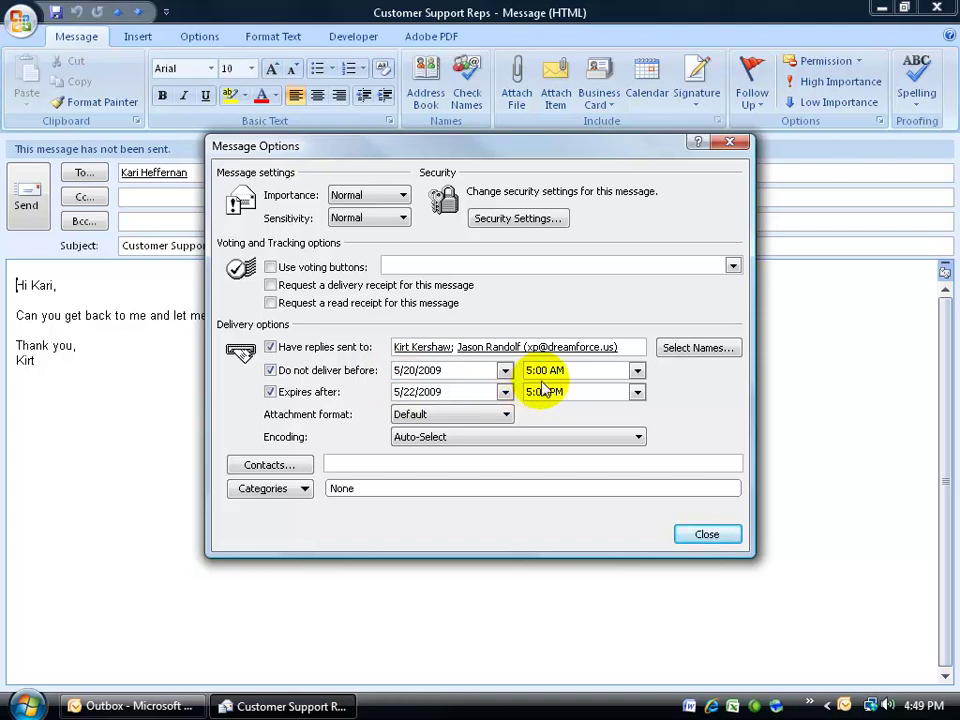
click(279, 290)
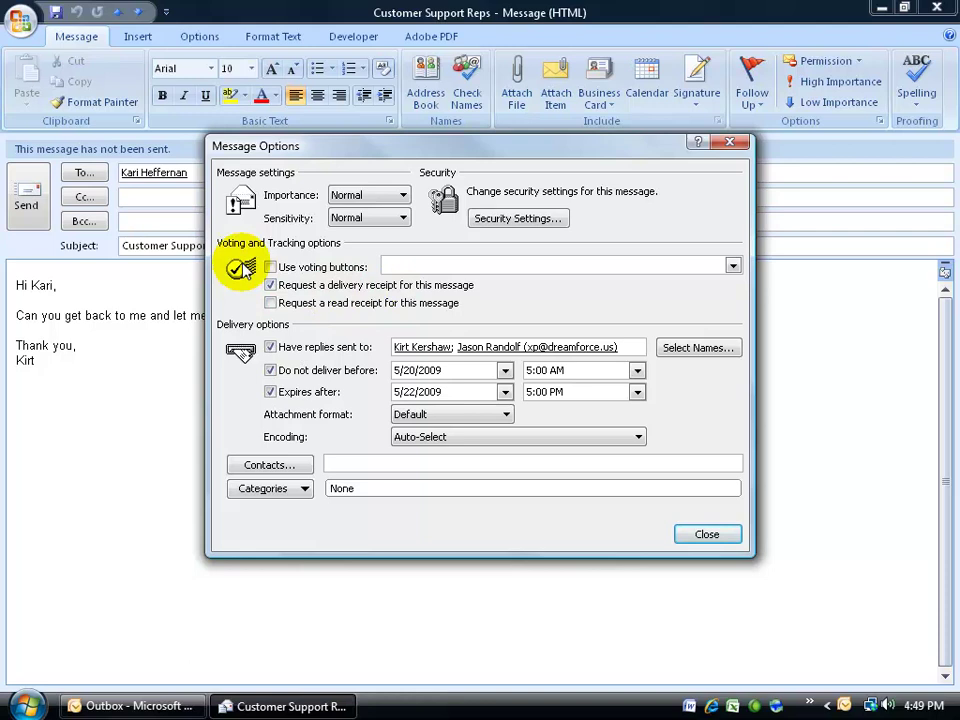
click(271, 303)
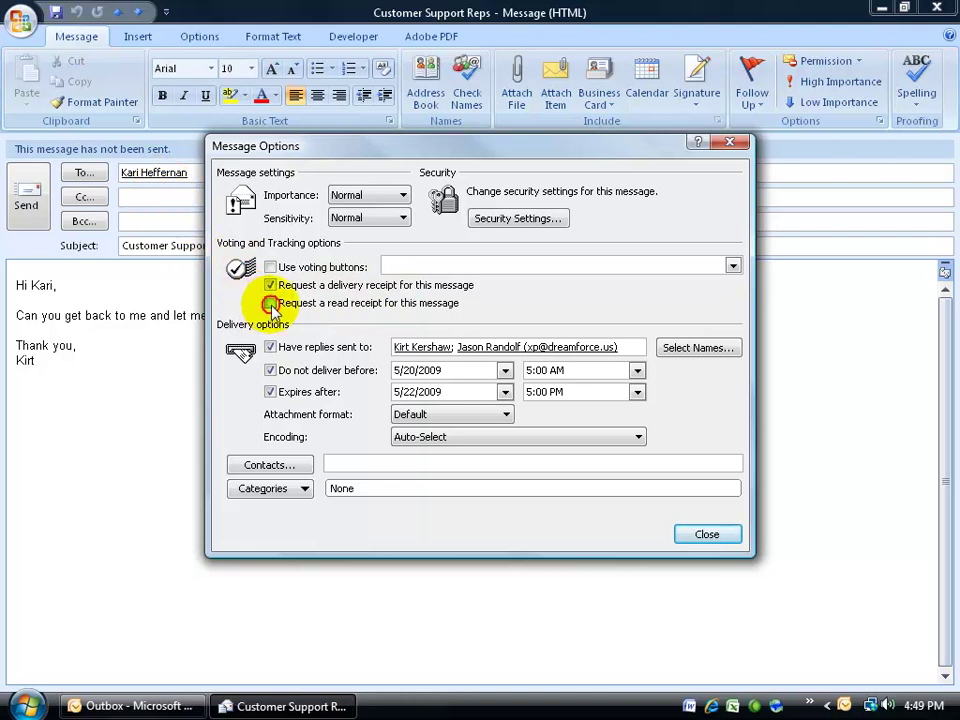
click(270, 285)
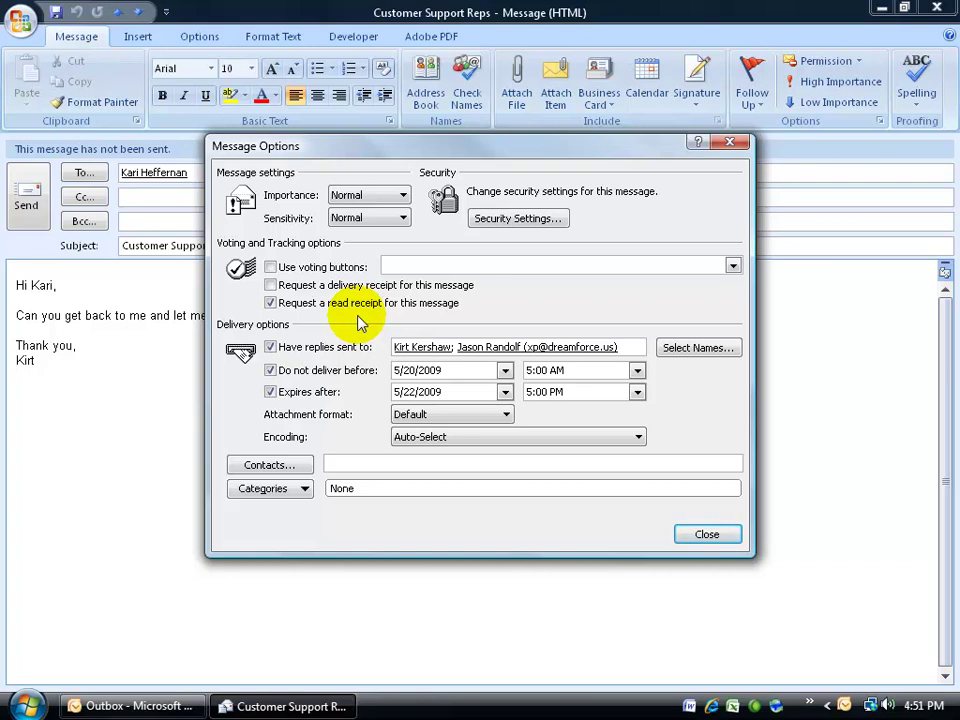
click(270, 285)
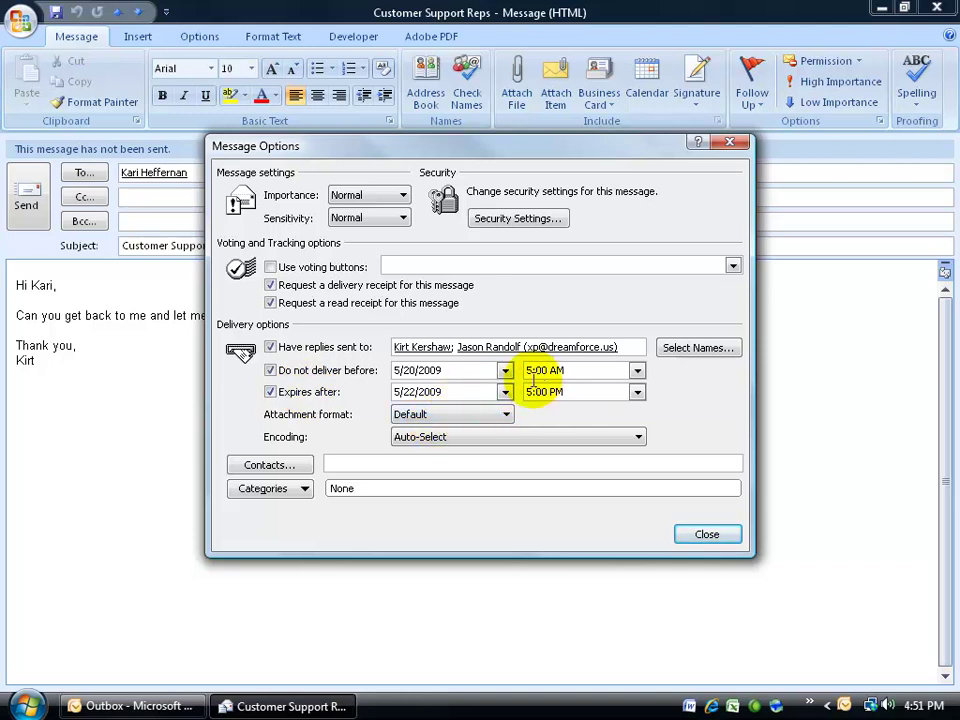
- Change the do-not-deliver-before setting to 5/19/2009 at 4:52 PM and send the message again
click(505, 370)
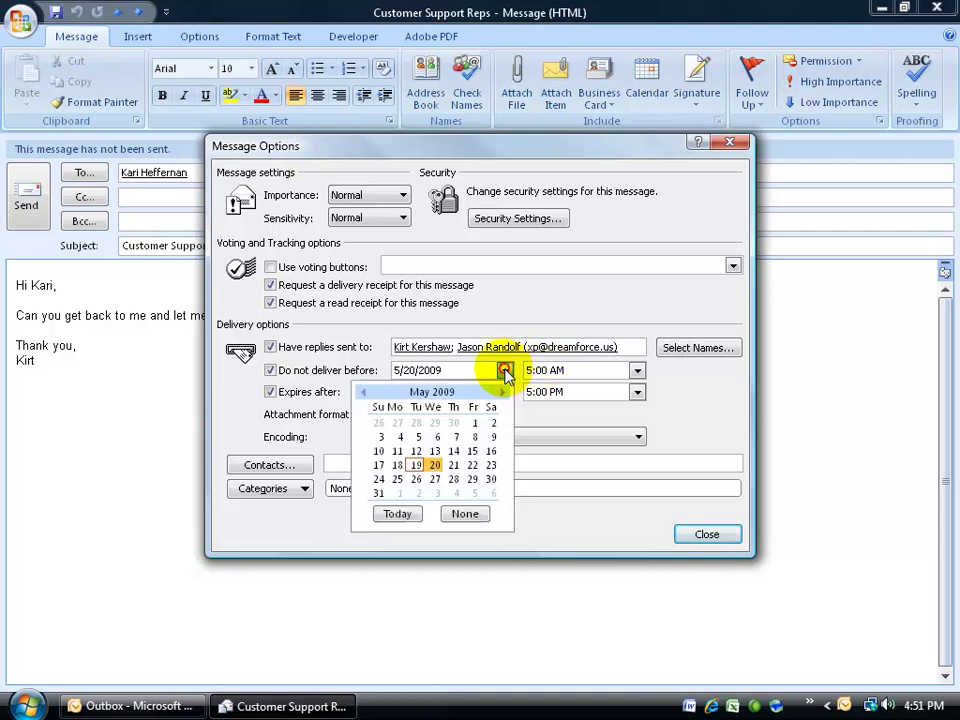
click(398, 513)
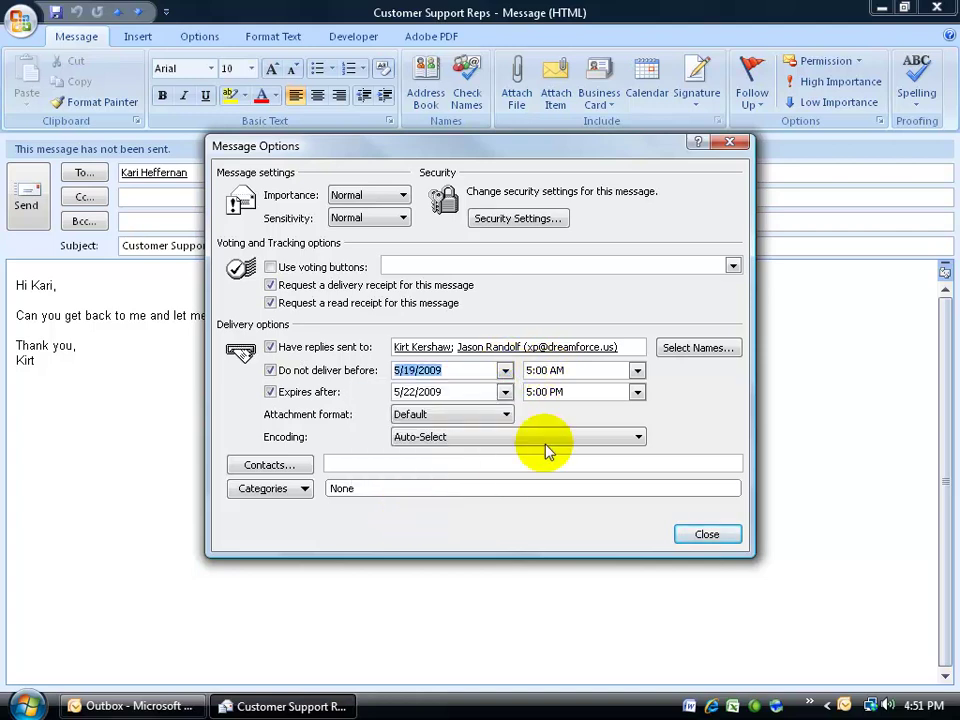
click(638, 371)
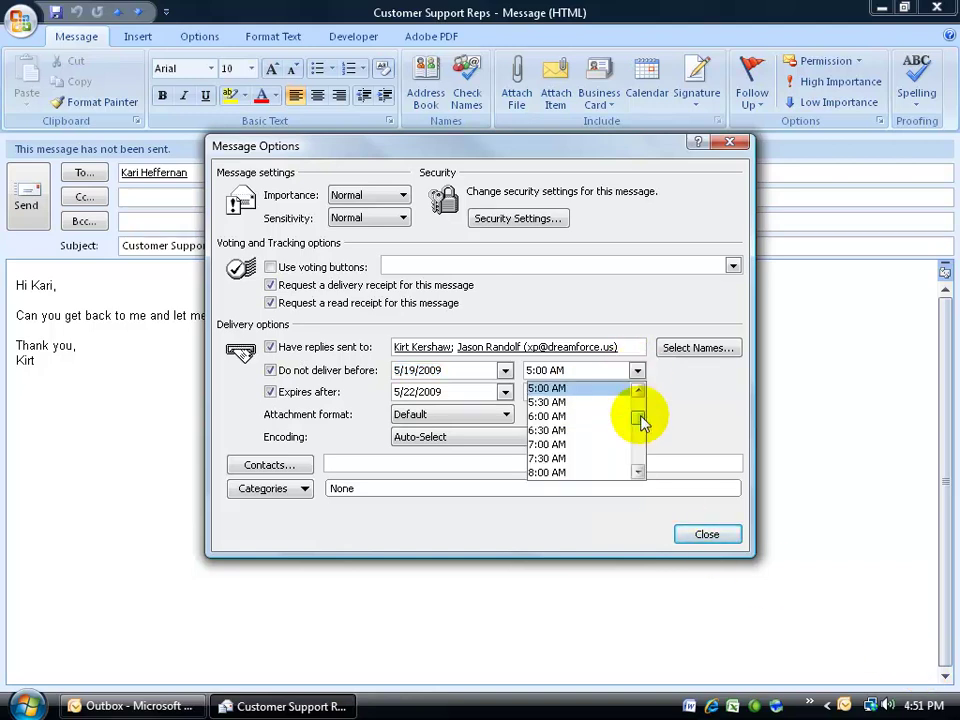
drag(638, 418, 638, 437)
click(553, 403)
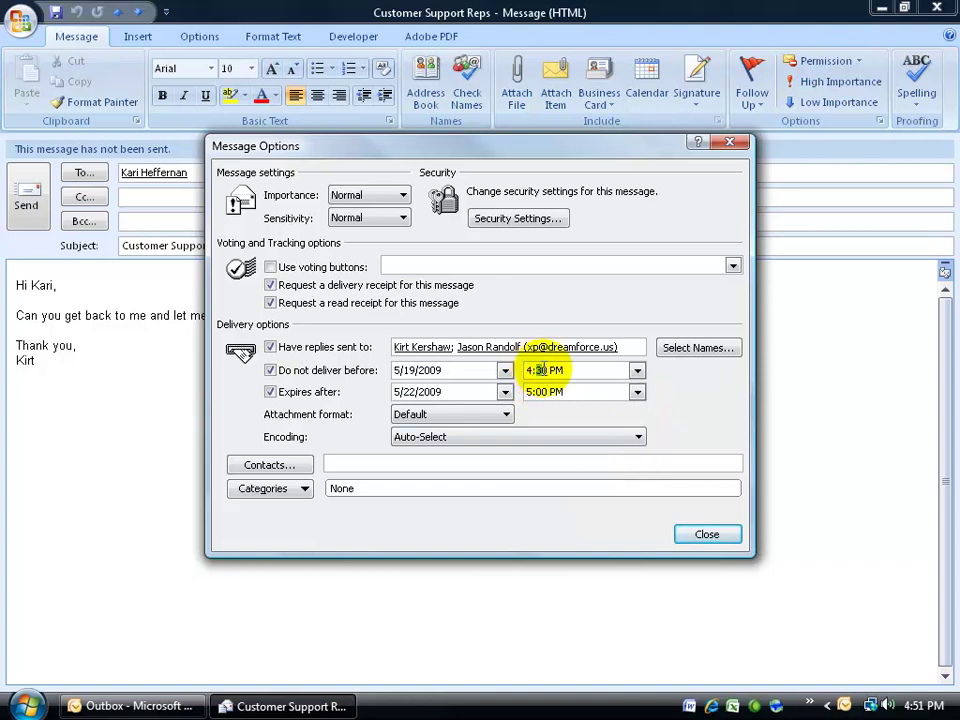
double_click(543, 370)
text(52)
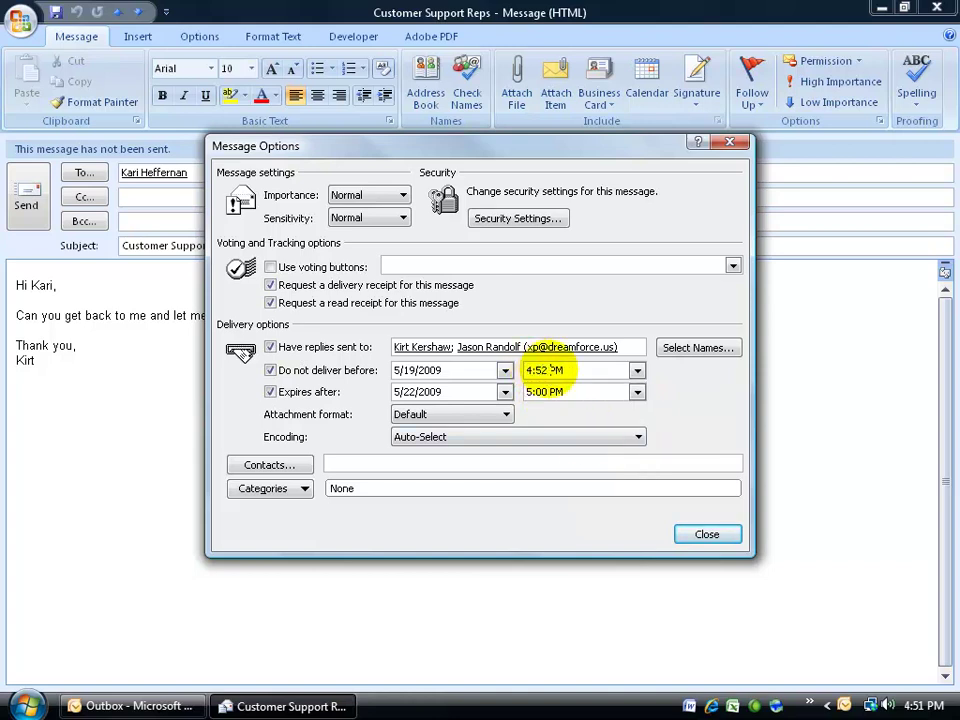
click(705, 534)
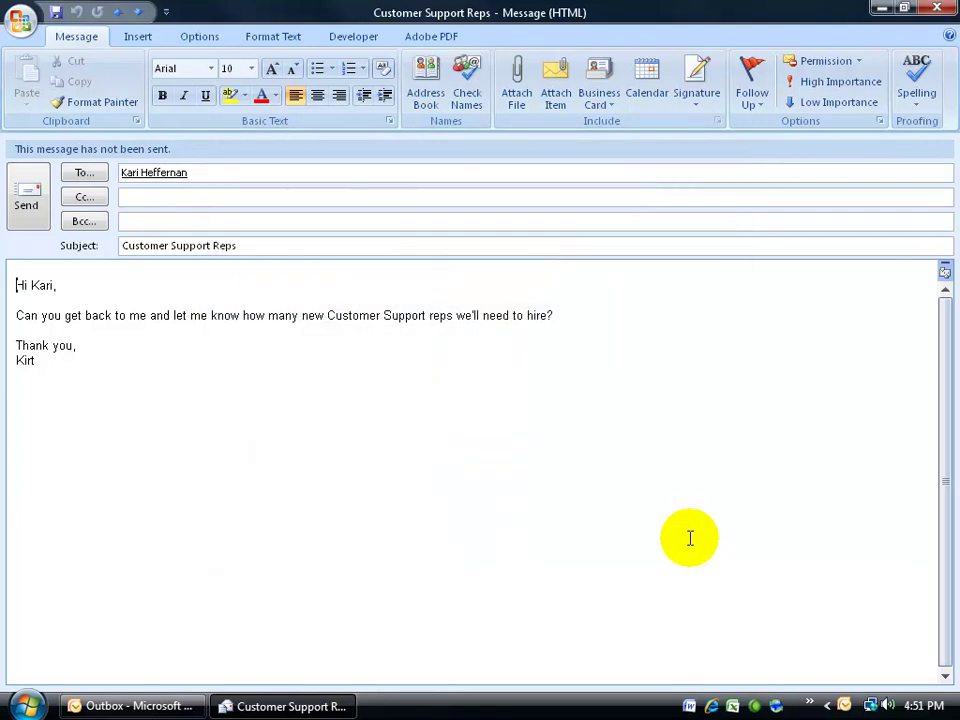
click(30, 195)
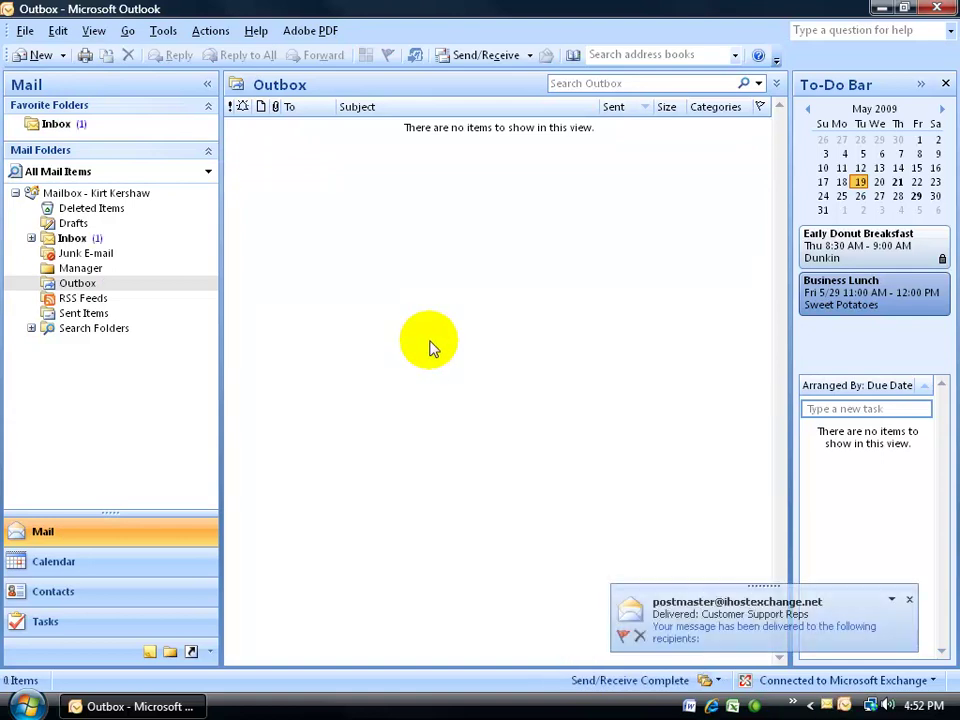
- Read the delivery receipt for Customer Support Reps from its new-mail alert, close it, and find the receipt in the Inbox
click(663, 601)
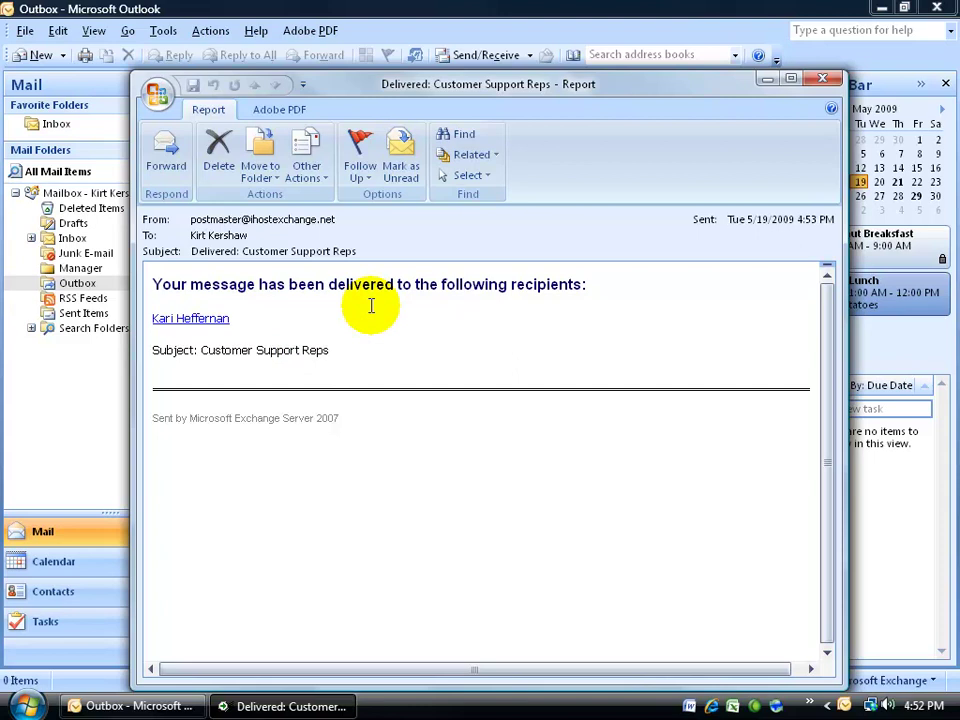
click(822, 81)
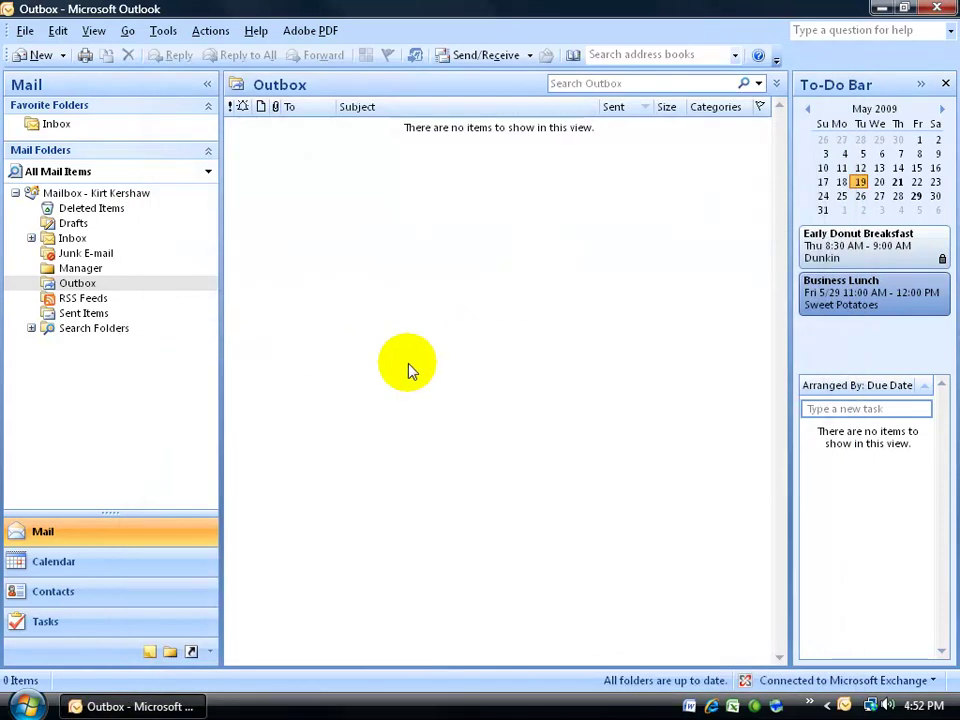
click(40, 123)
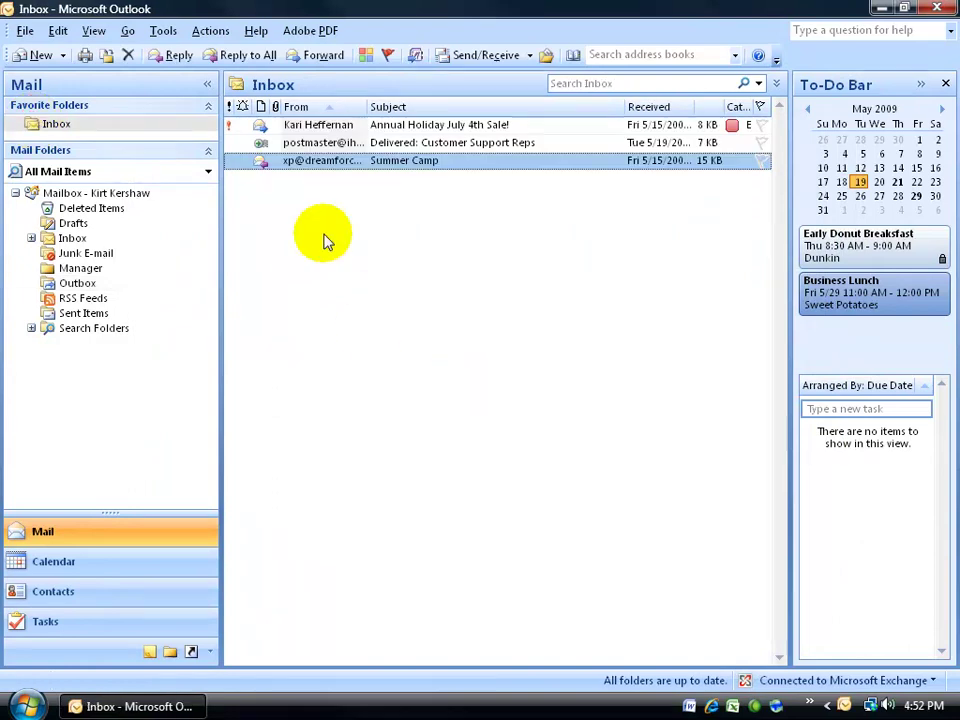
click(315, 143)
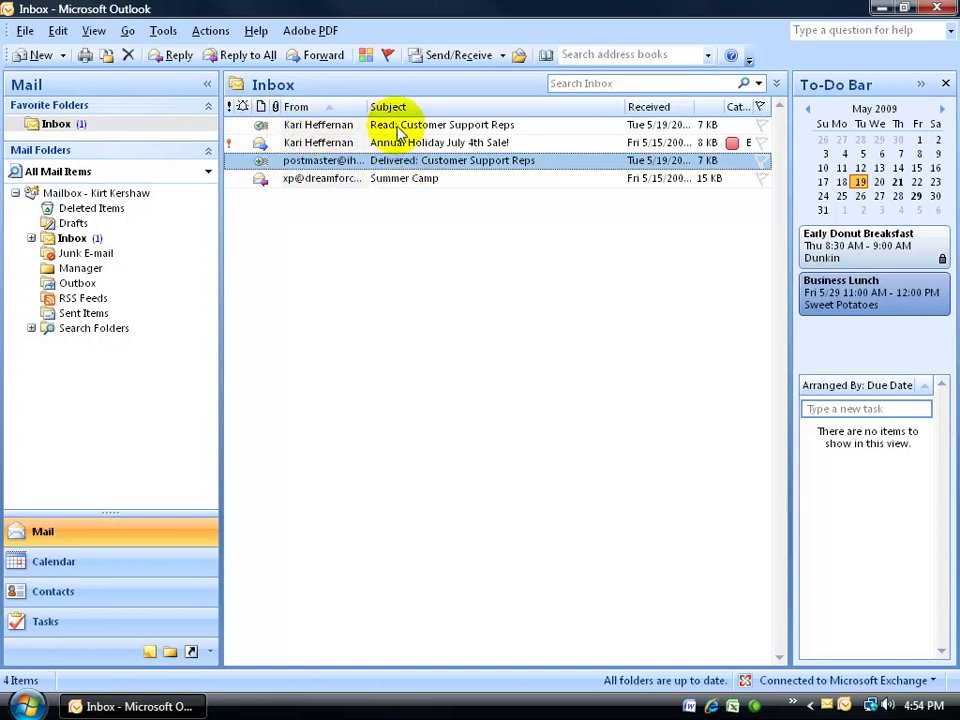
- Open the read receipt for Customer Support Reps in the Inbox, check when the message was read, and close it
click(481, 126)
double_click(481, 126)
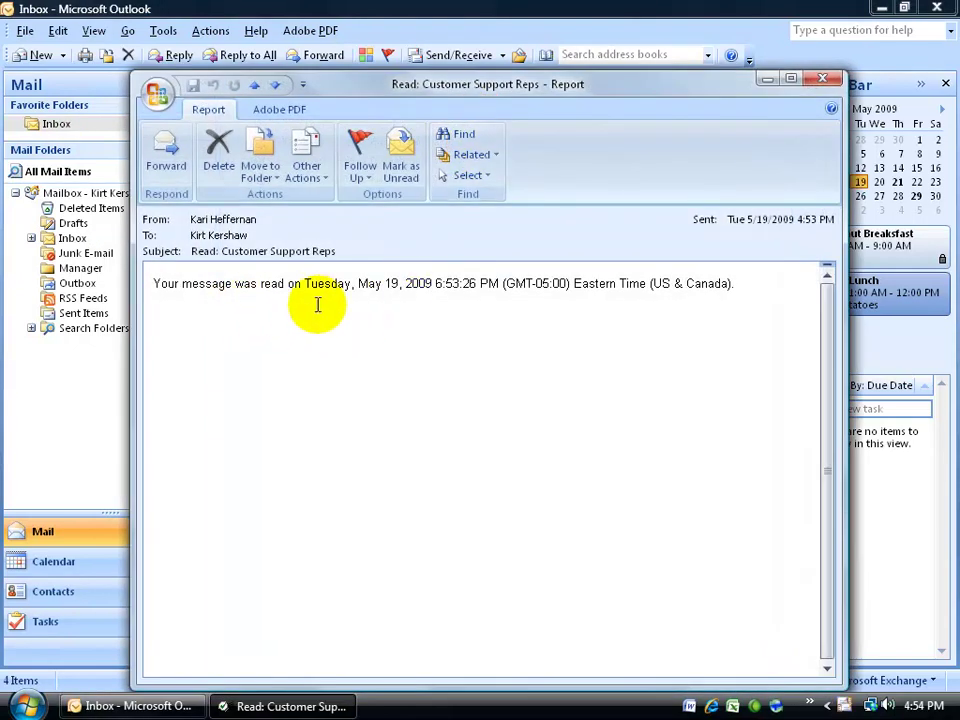
click(822, 78)
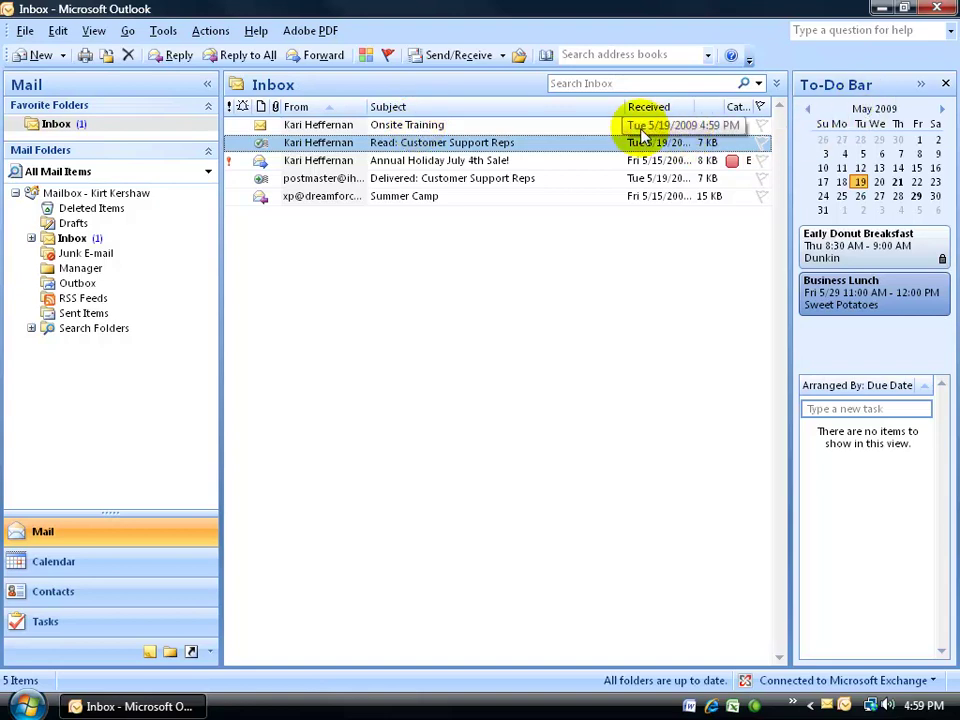
- Shrink the Inbox window, save a copy of the Onsite Training message to the desktop, and open and close that copy
click(903, 10)
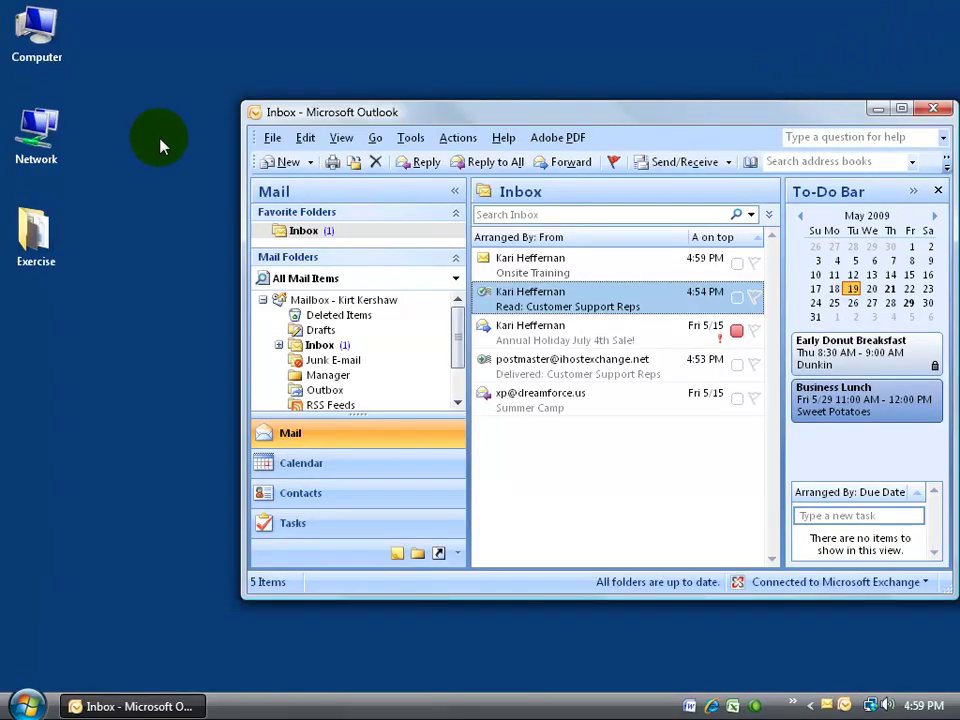
drag(525, 257, 170, 157)
double_click(184, 130)
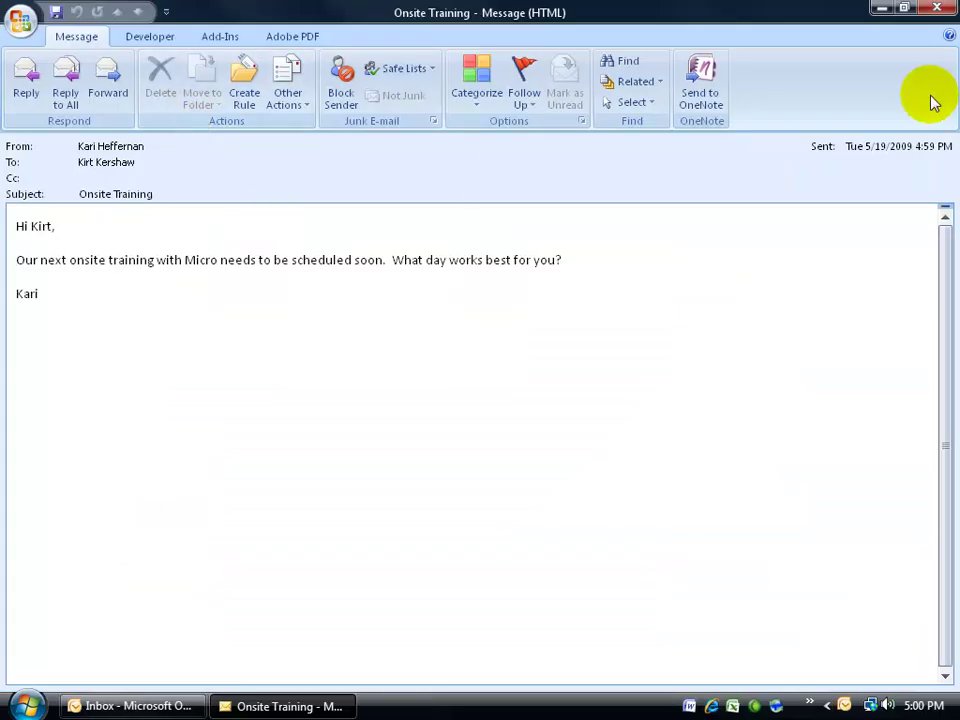
click(938, 10)
- Delete Onsite Training.msg from the desktop and maximize the Inbox window
right_click(182, 118)
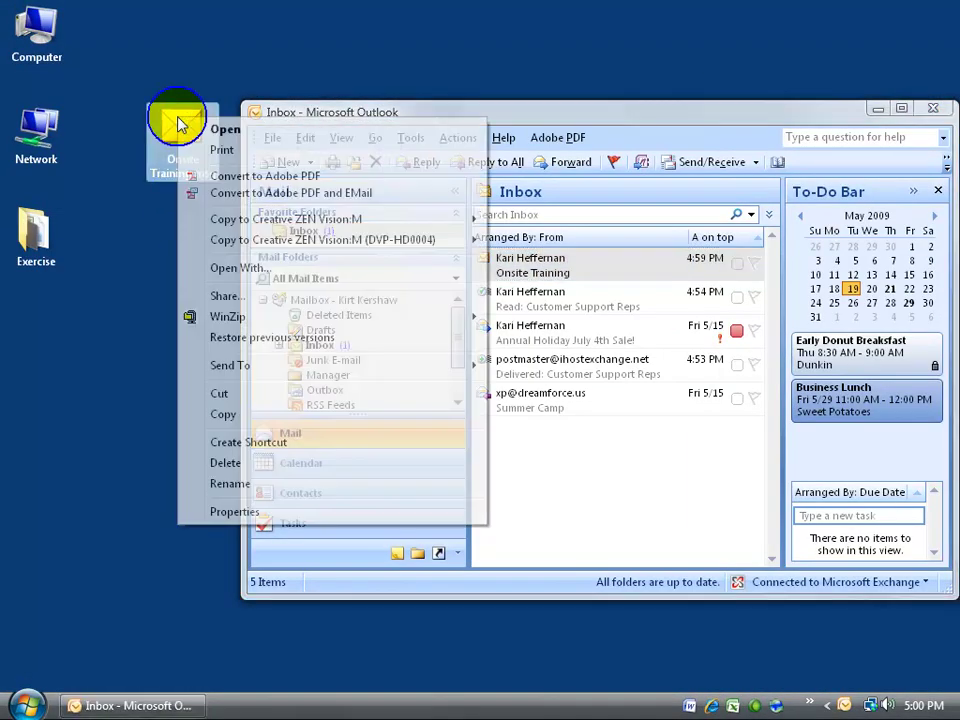
click(472, 455)
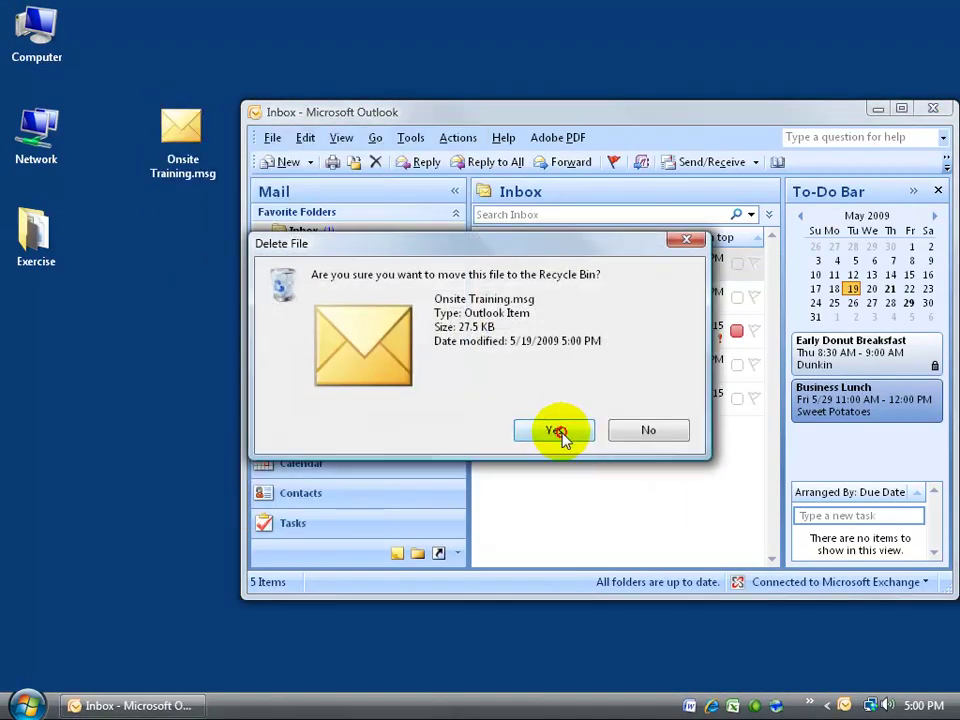
click(557, 433)
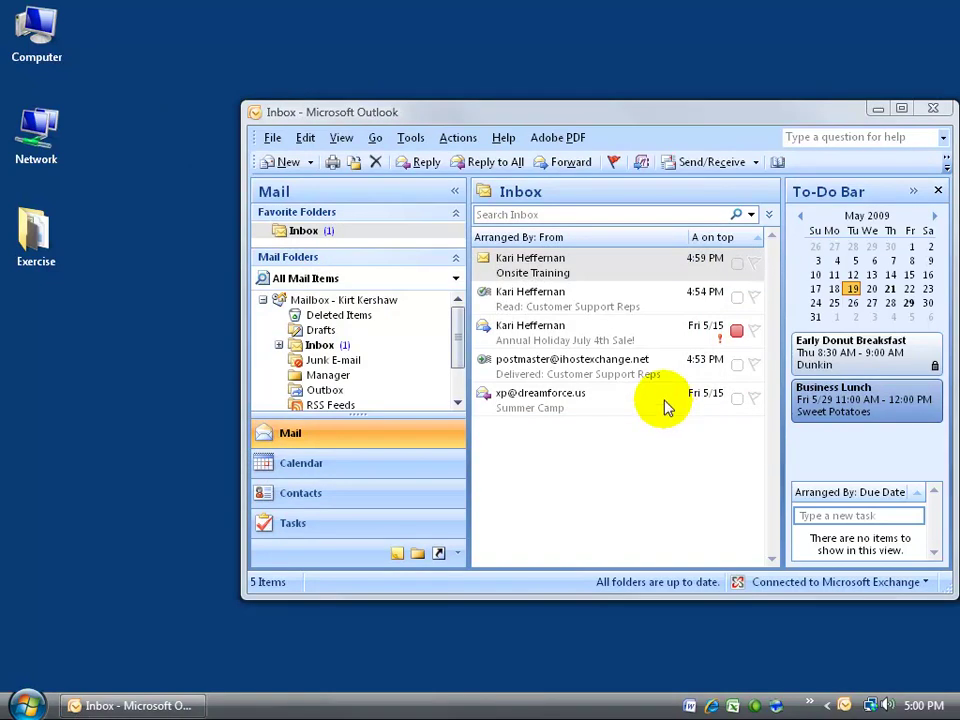
click(904, 110)
- Open the Onsite Training message from the Inbox and agree to send the requested read receipt
double_click(346, 126)
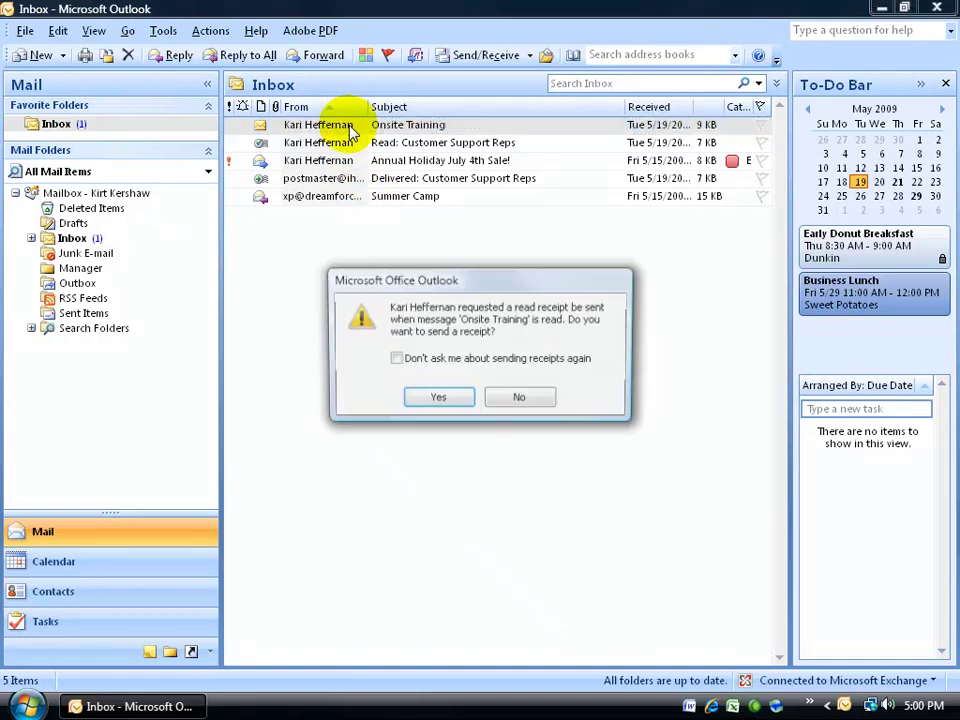
click(437, 398)
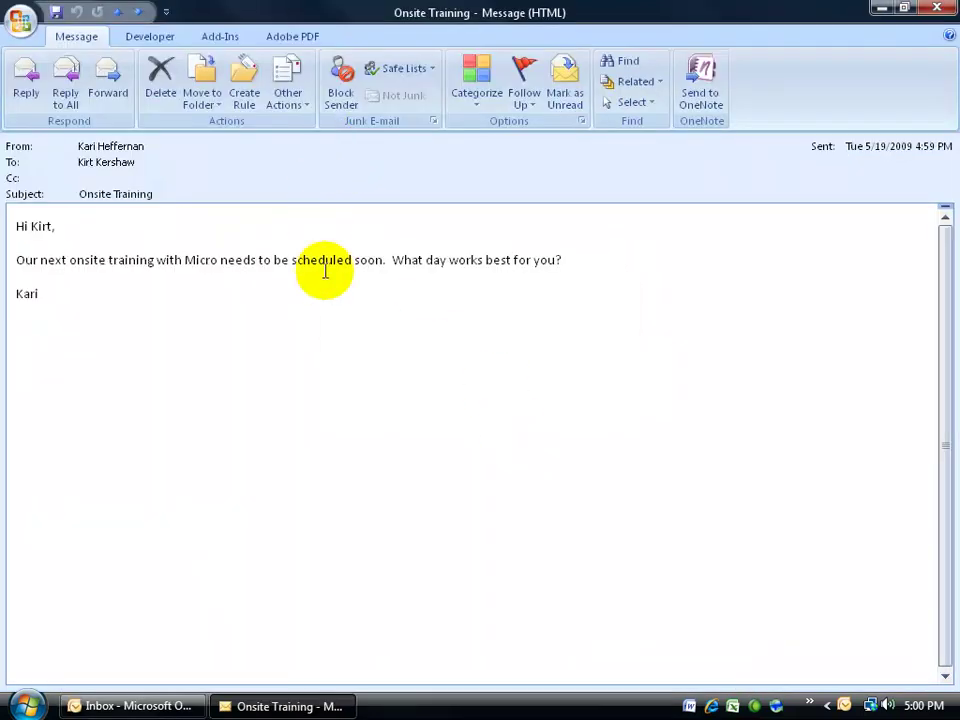
- Start a reply to Onsite Training to check its reply recipient, discard the reply and close the message
click(26, 86)
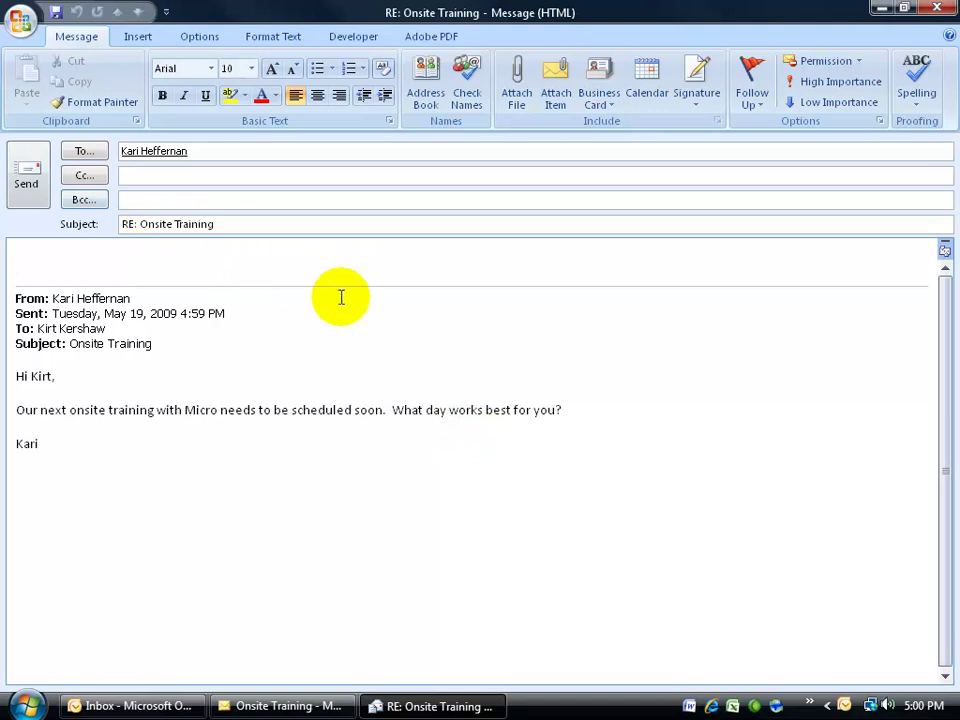
click(937, 8)
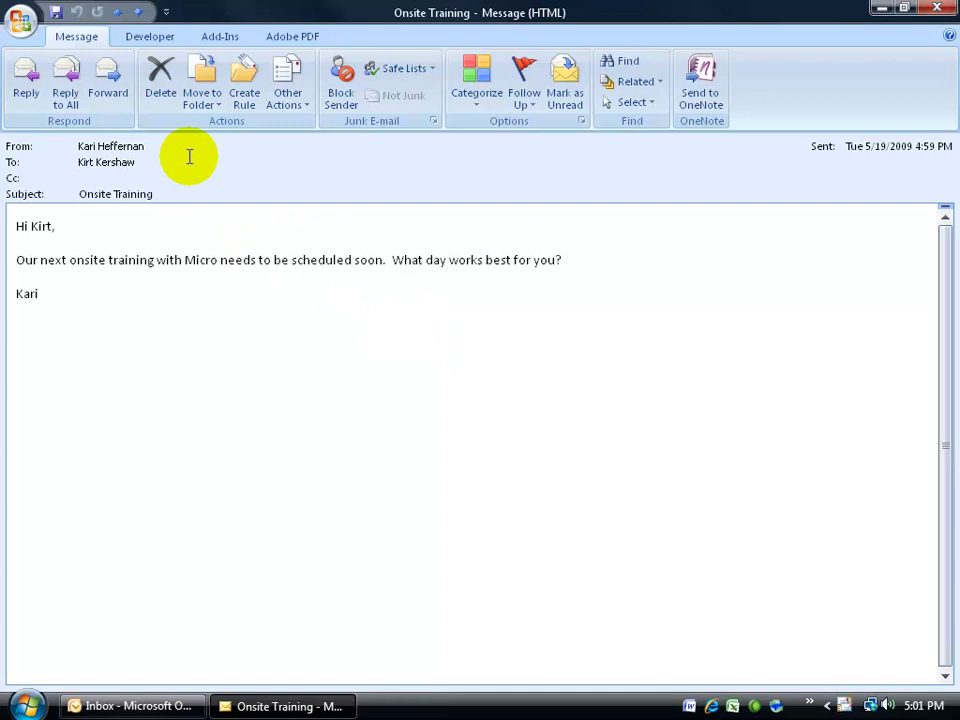
click(935, 9)
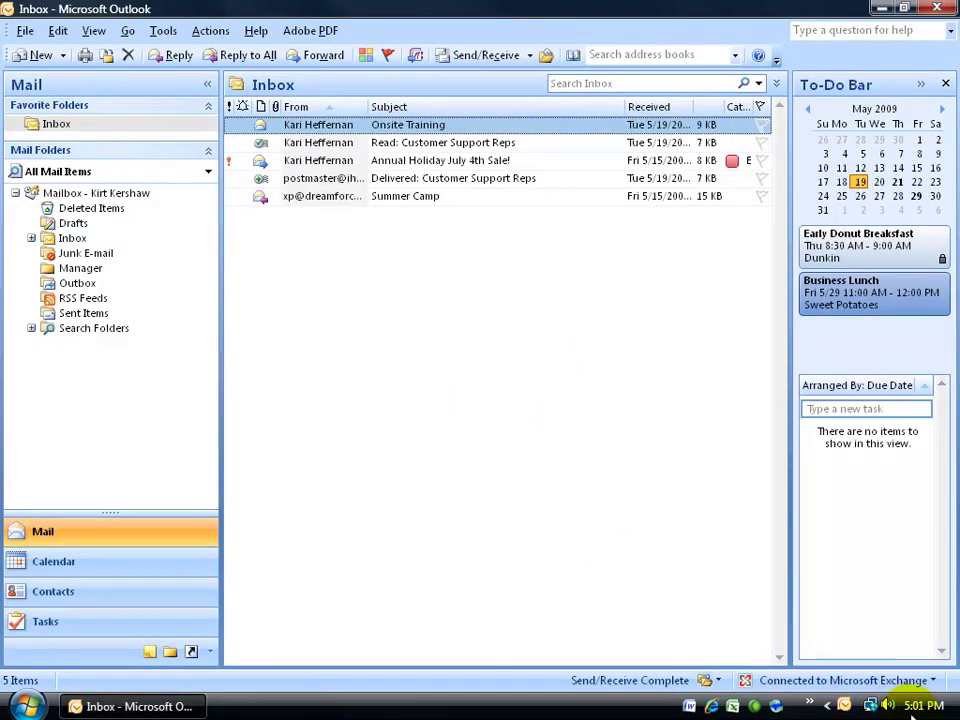
- Reopen the Onsite Training message to check whether it has expired, and close it
double_click(346, 126)
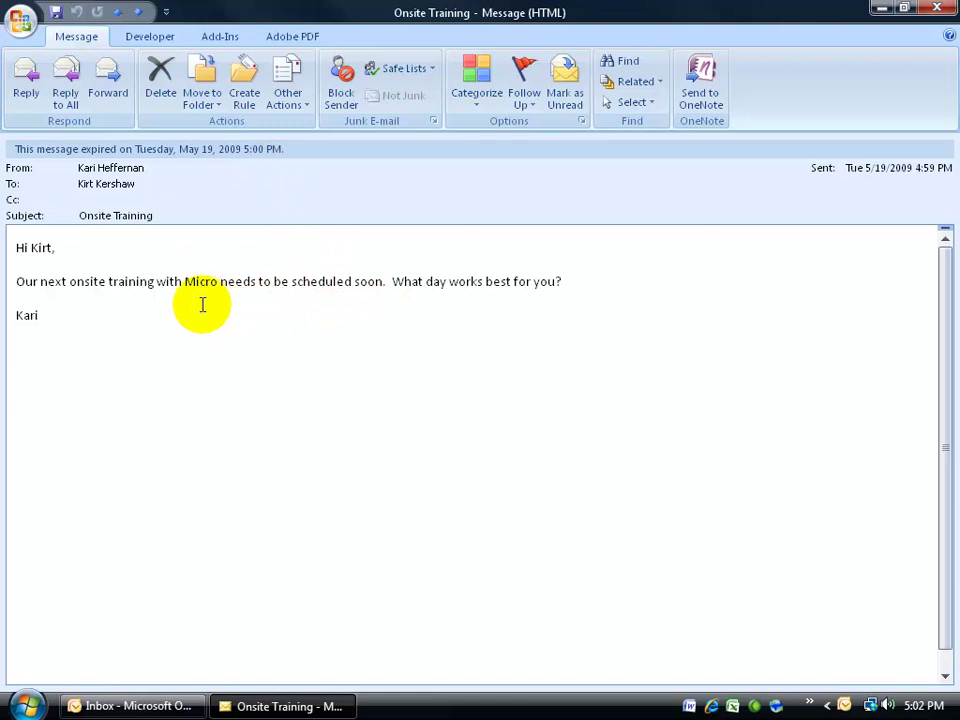
click(936, 8)
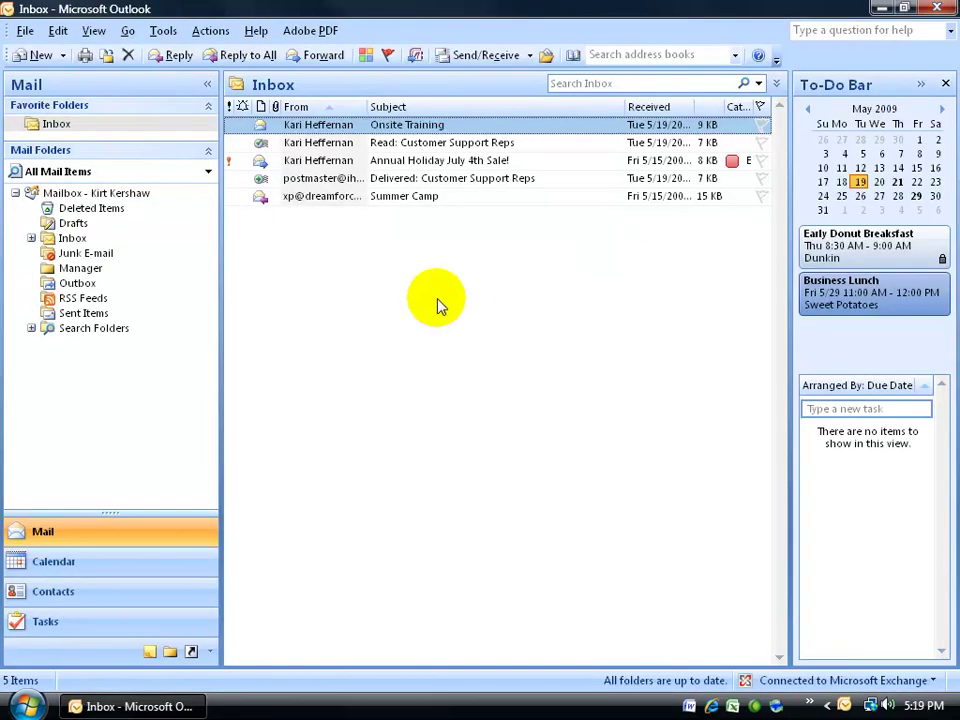